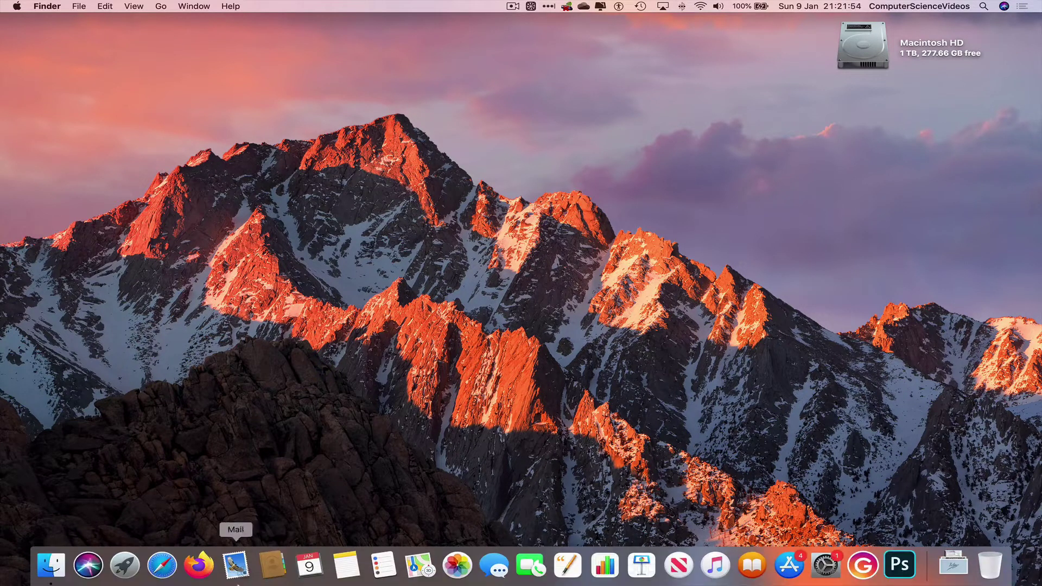
Launch Safari from the Dock to reach your Twitter profile page
left_click(161, 574)
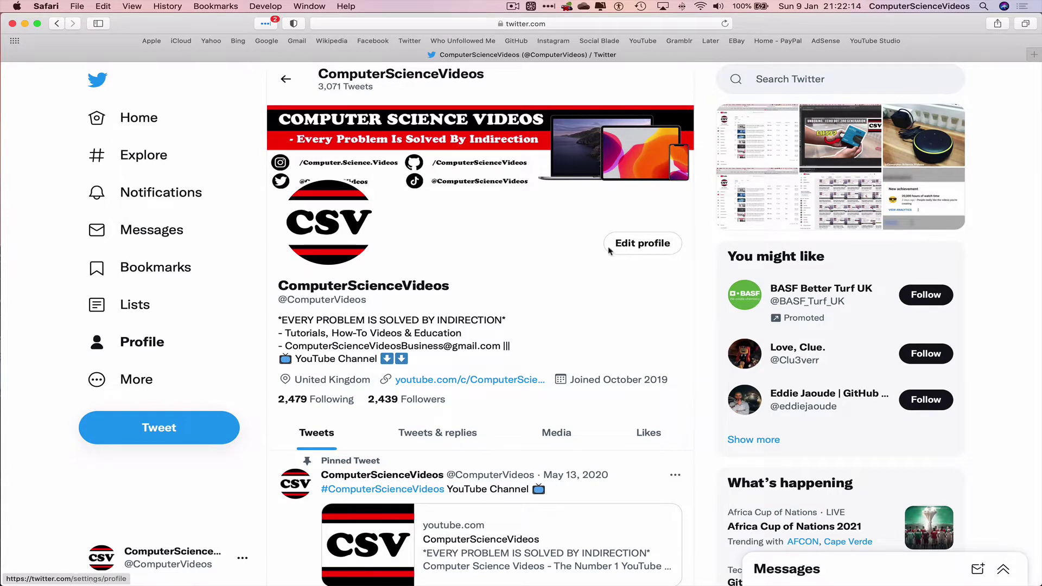
Open Edit profile and choose Switch to professional
left_click(664, 244)
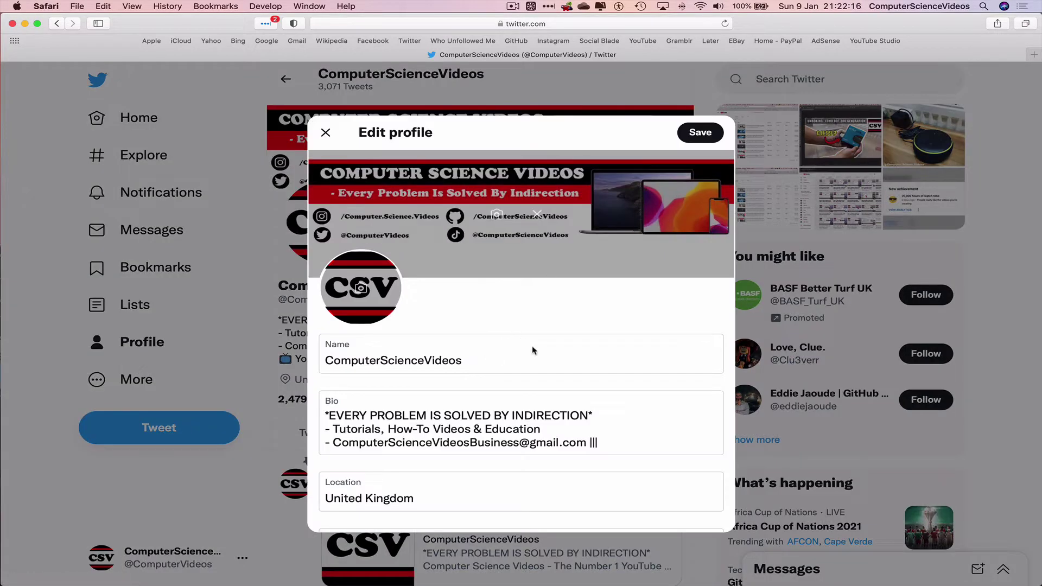
scroll(521, 407, "down", 4)
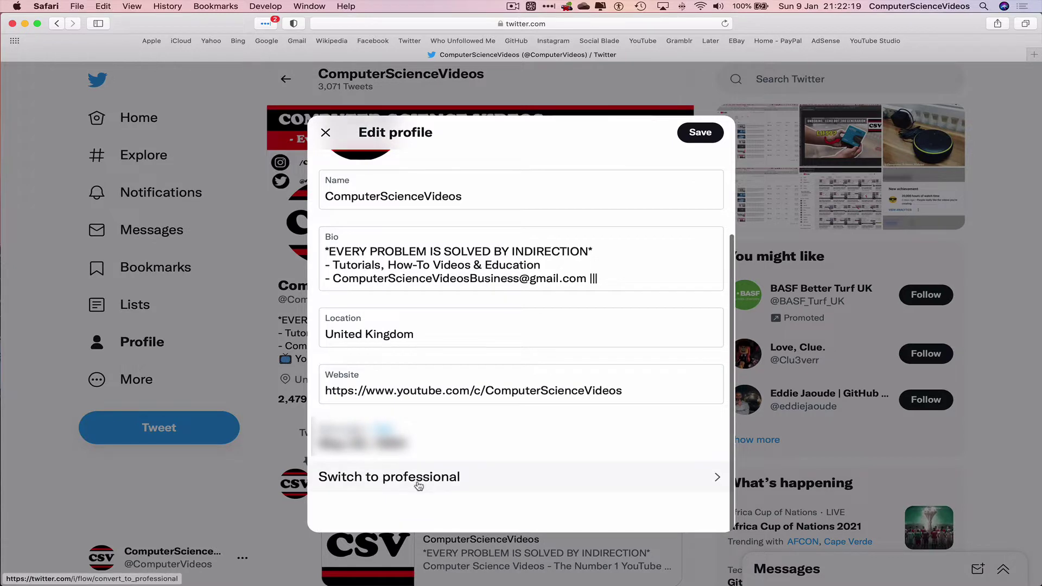
left_click(419, 486)
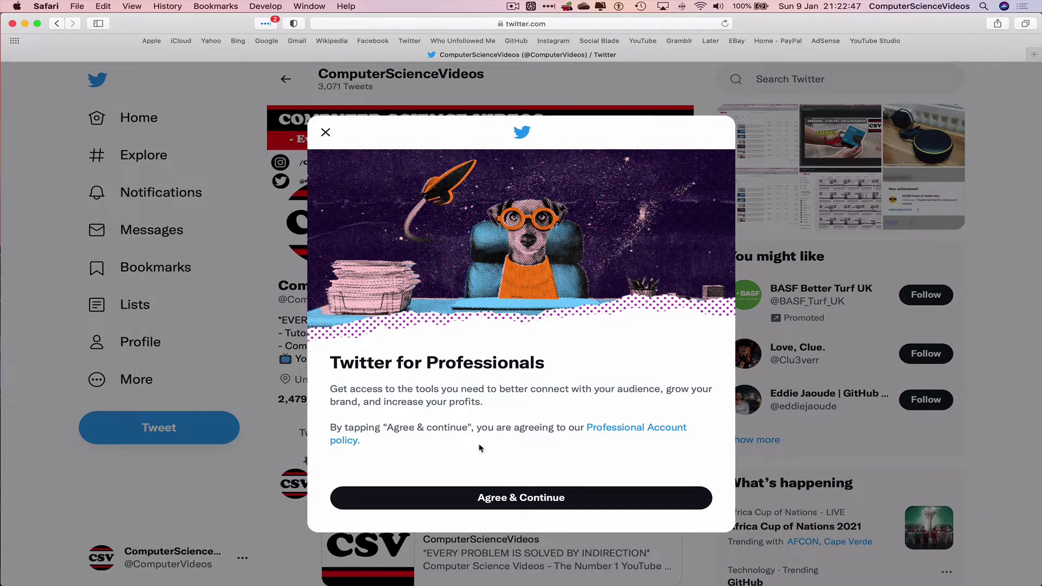
Review the Professional Account policy link before agreeing
right_click(629, 428)
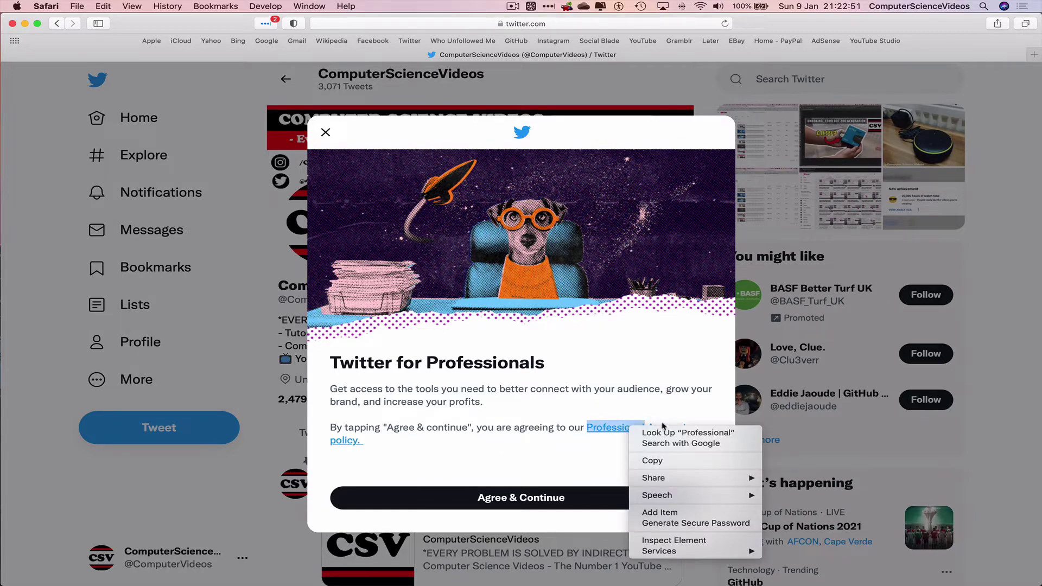
right_click(618, 428)
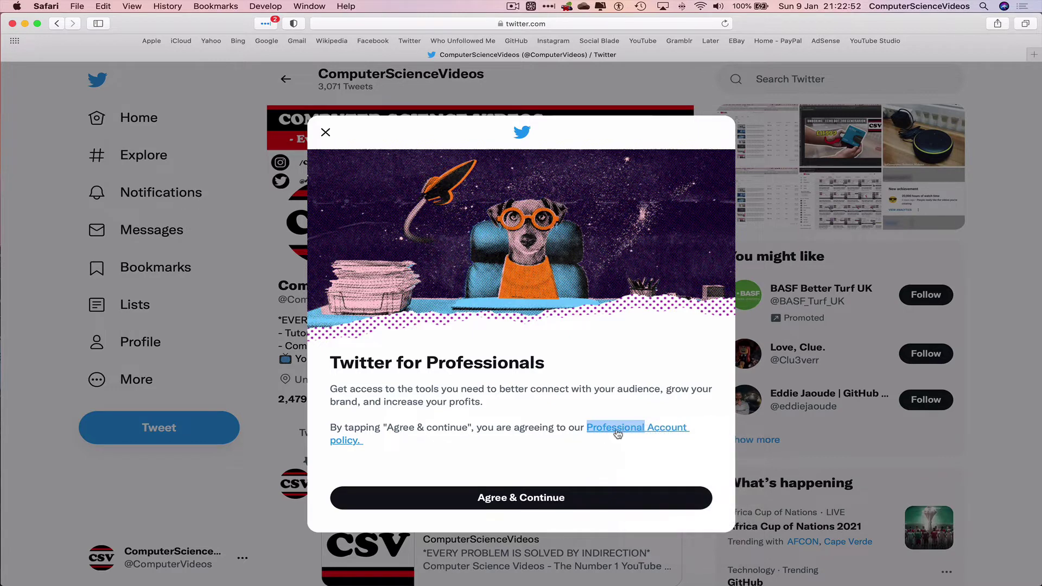
left_click(575, 462)
left_click(631, 453)
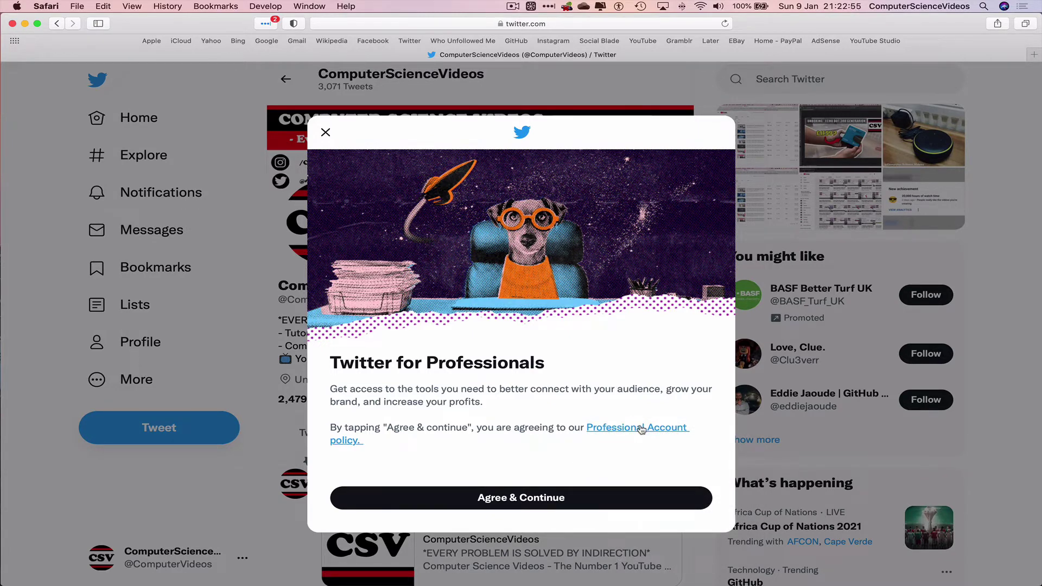
left_click(640, 430)
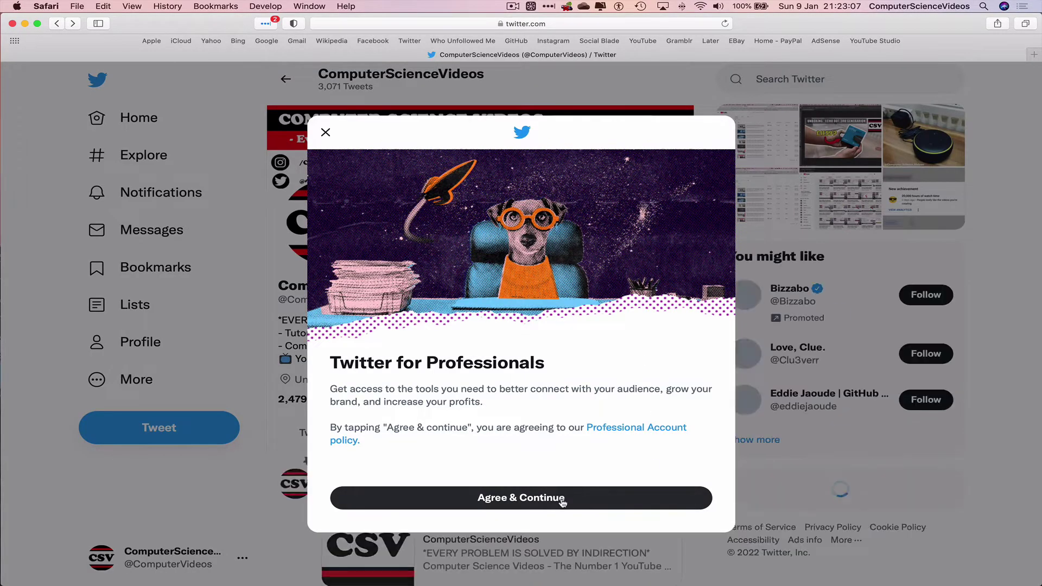
Agree to the policy, search categories for 'tech' and pick Science & Technology
left_click(569, 499)
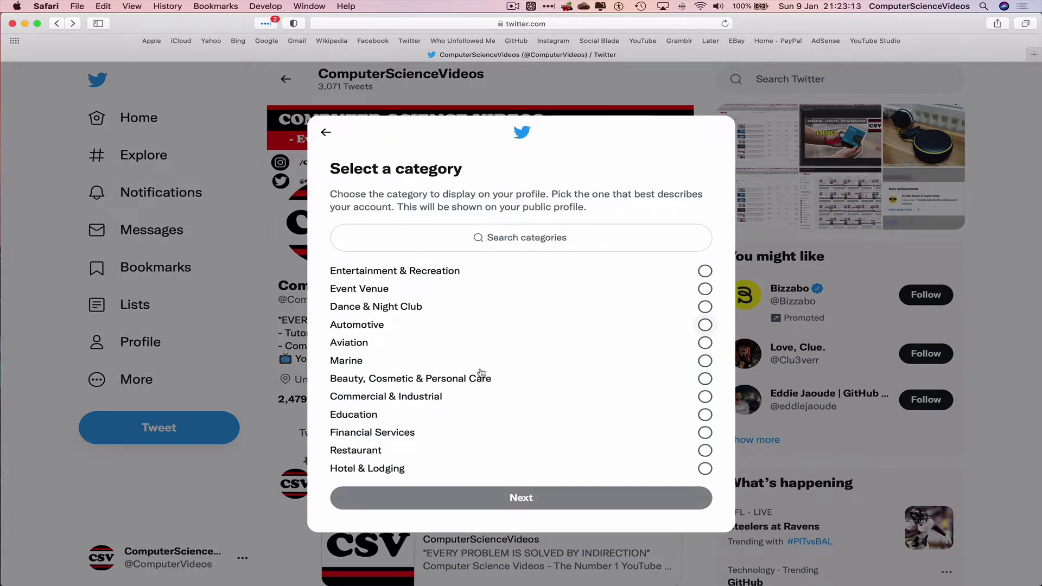
scroll(481, 377, "down", 2)
scroll(489, 370, "down", 5)
scroll(497, 367, "down", 3)
scroll(505, 363, "down", 1)
scroll(505, 363, "down", 1)
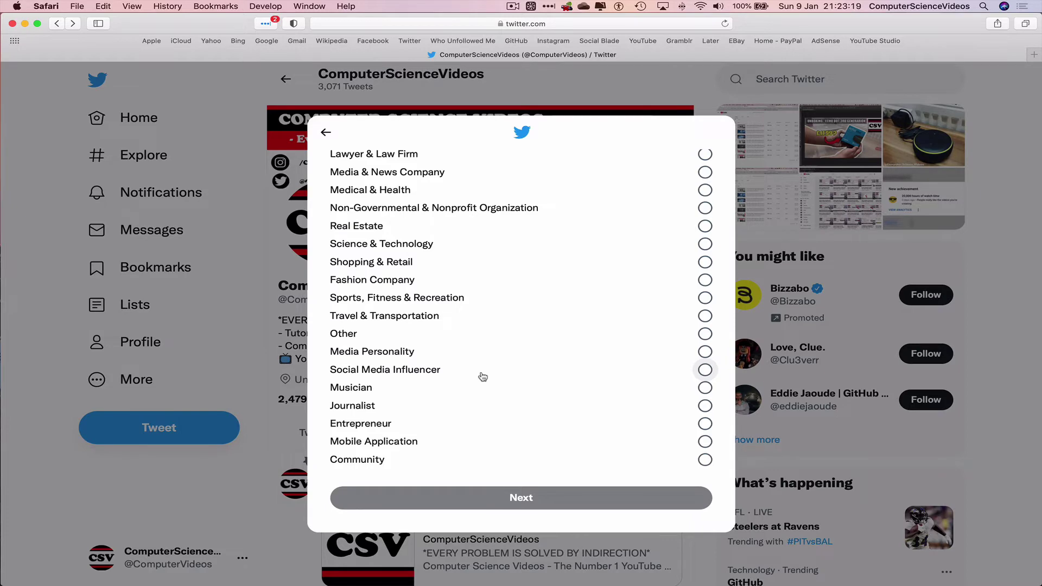
scroll(477, 298, "up", 1)
scroll(479, 299, "up", 2)
scroll(480, 301, "up", 4)
scroll(480, 301, "up", 2)
scroll(481, 303, "up", 4)
scroll(482, 304, "up", 3)
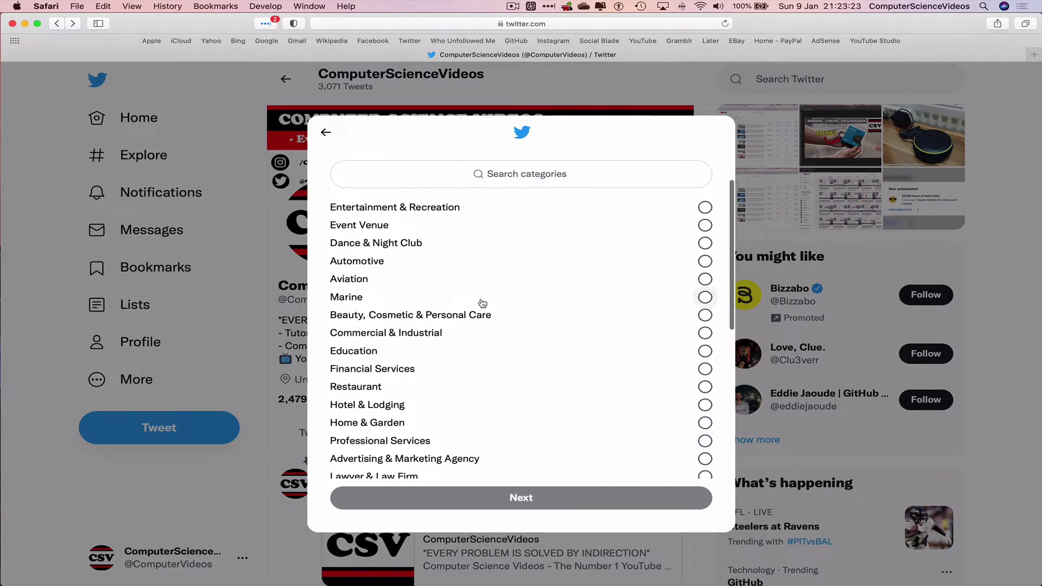
scroll(485, 305, "down", 5)
scroll(485, 306, "down", 5)
scroll(486, 306, "down", 1)
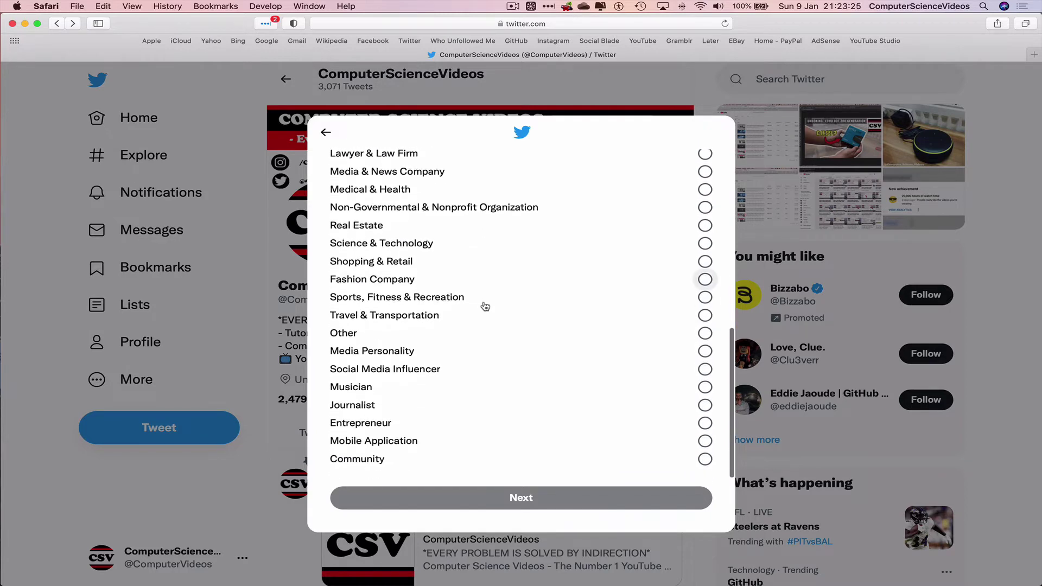
scroll(486, 306, "up", 2)
scroll(486, 306, "up", 2)
scroll(486, 306, "up", 3)
scroll(485, 306, "up", 3)
scroll(486, 306, "up", 2)
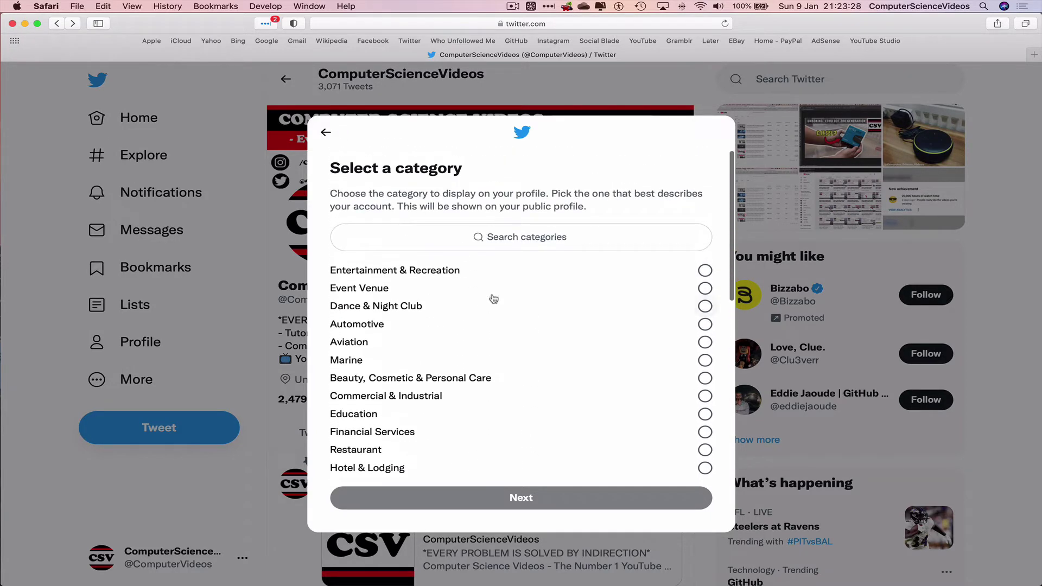
left_click(584, 239)
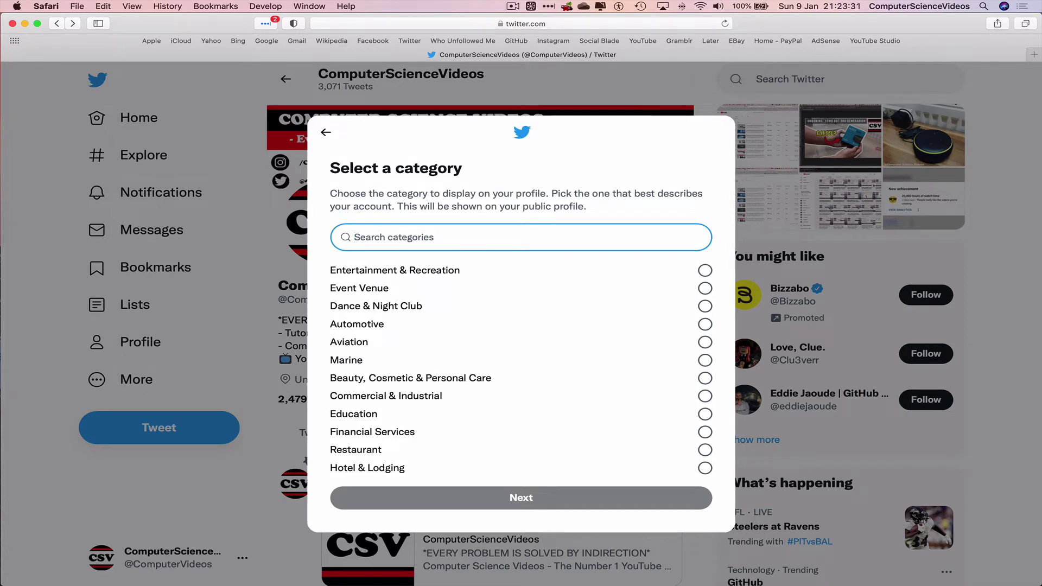
type("tech")
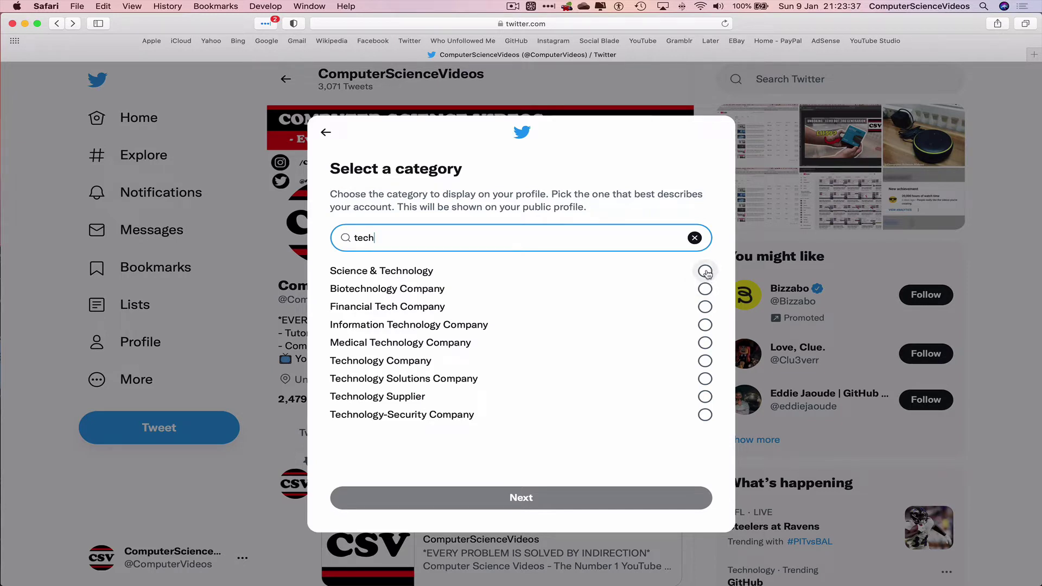
left_click(705, 272)
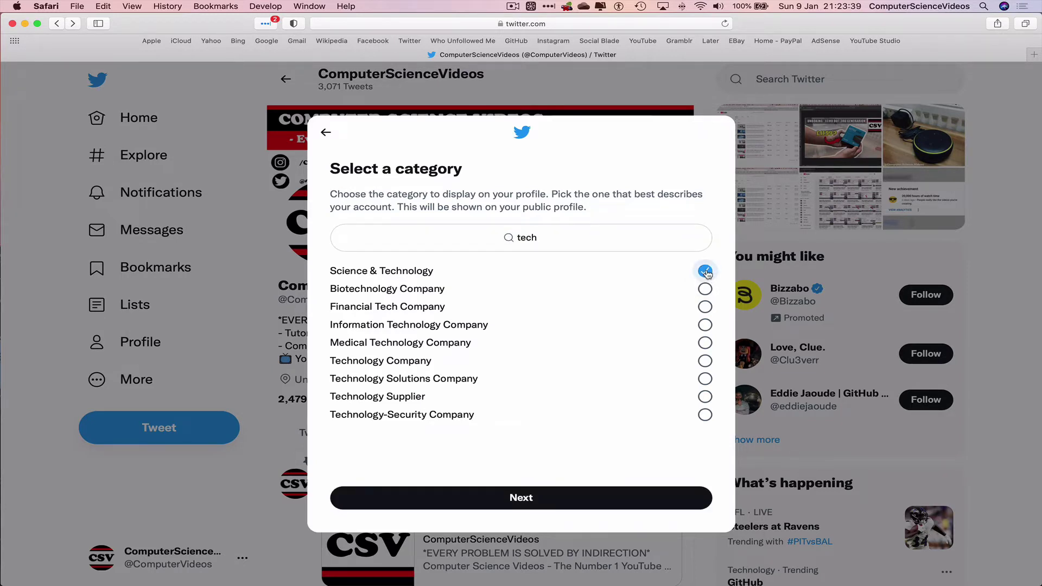
Confirm Business as the account type and skip the optional setup suggestions
left_click(555, 500)
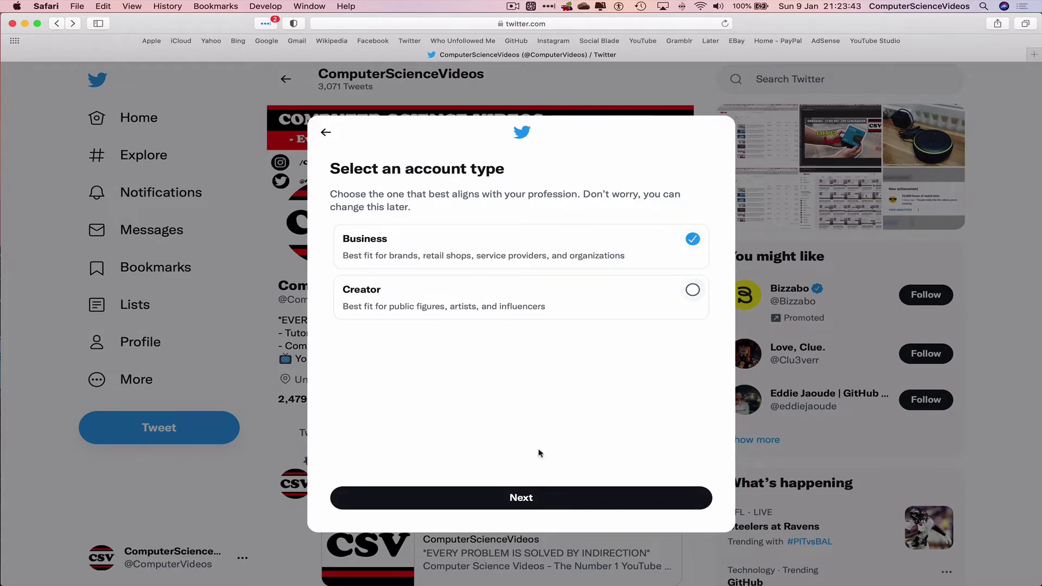
left_click(565, 504)
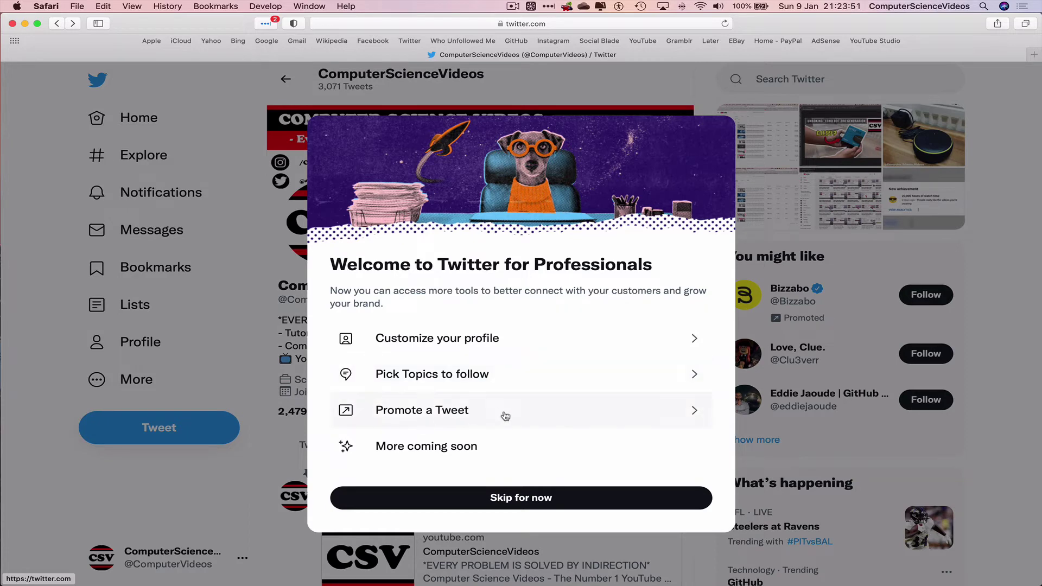
left_click(570, 501)
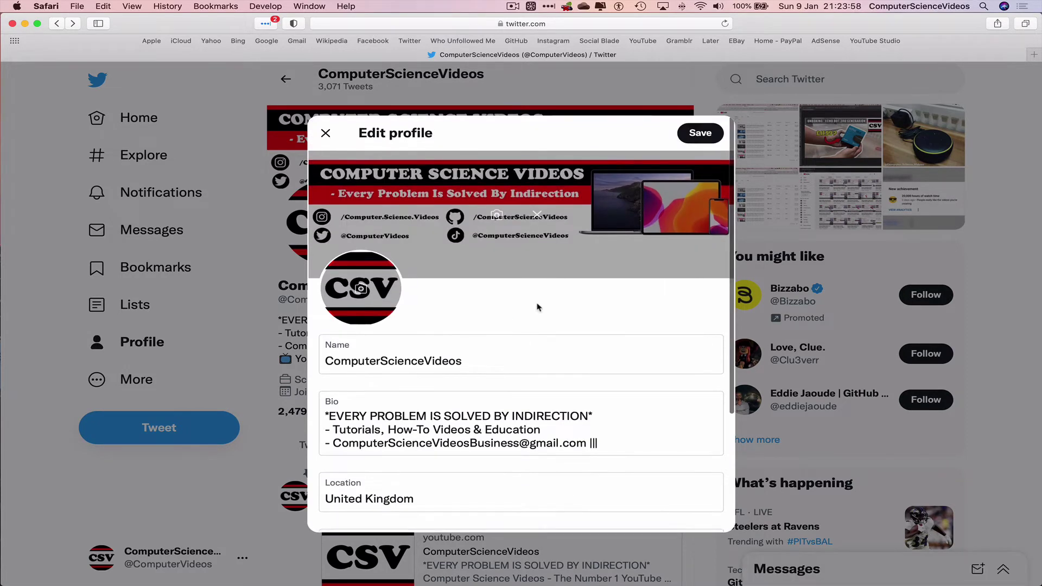
Save the profile with its Science & Technology category, then quit Safari from its menu
left_click(694, 136)
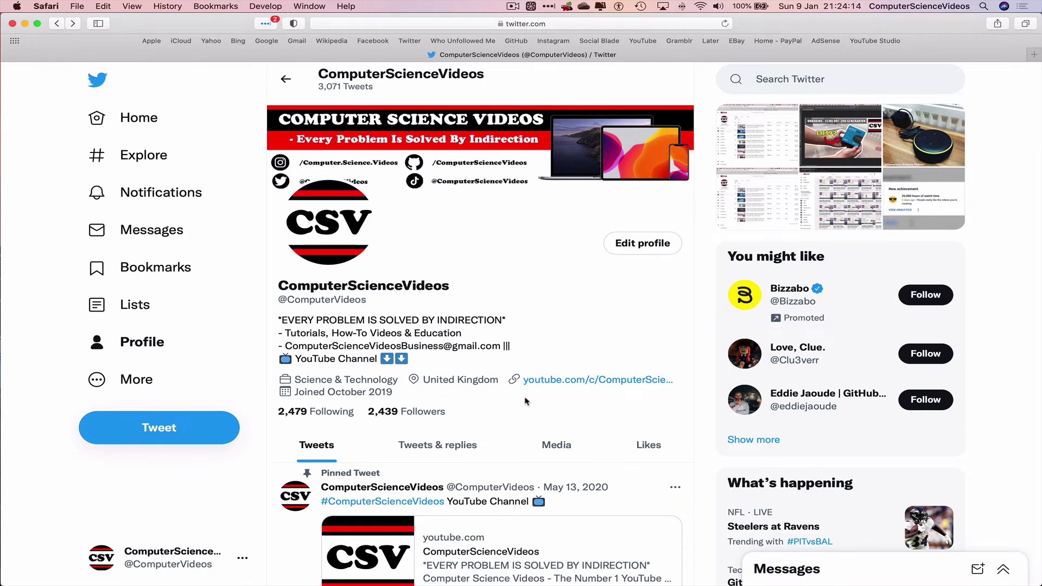
left_click(46, 5)
left_click(122, 159)
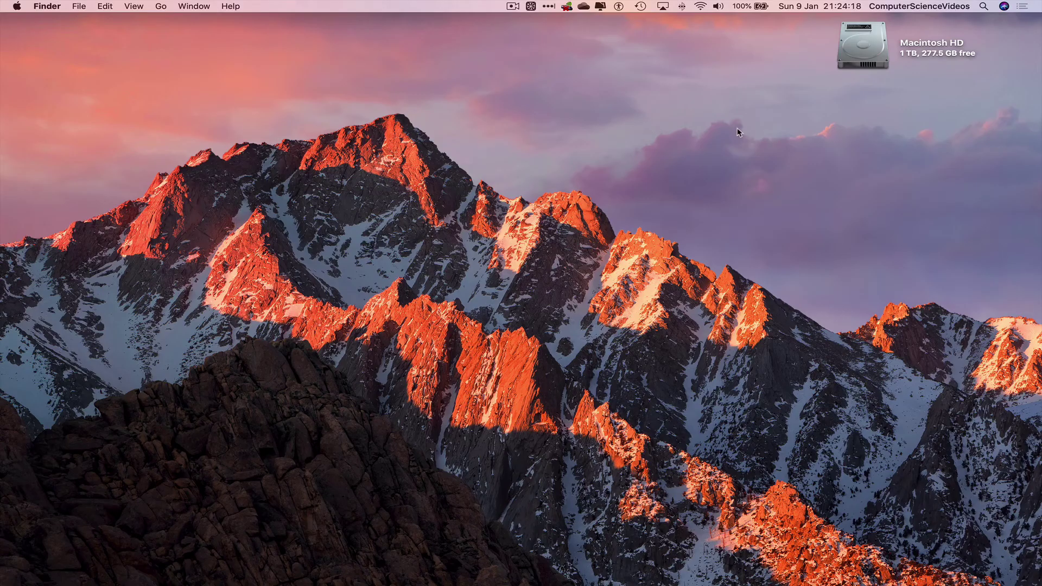